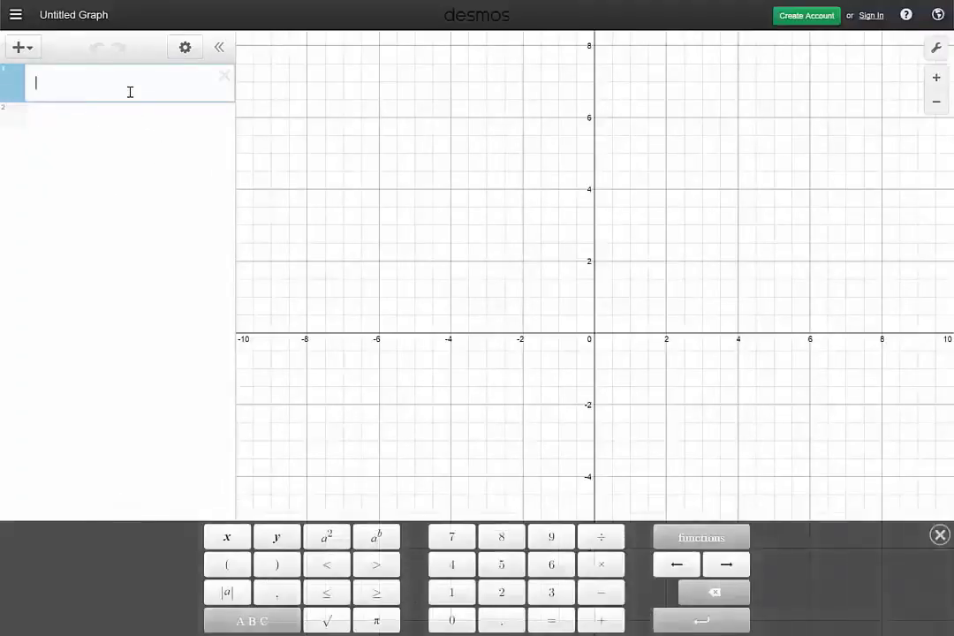
# - Enter y = 2^x in line 1 and zoom and pan so the curve is centered
pyautogui.write('y = 2^x')
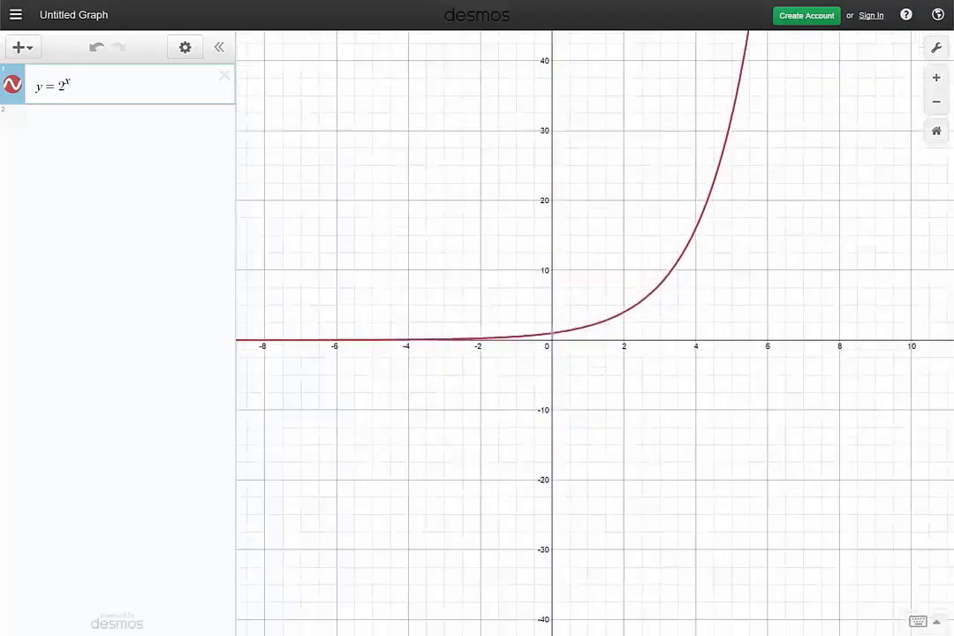
pyautogui.scroll(-5, 778, 522)
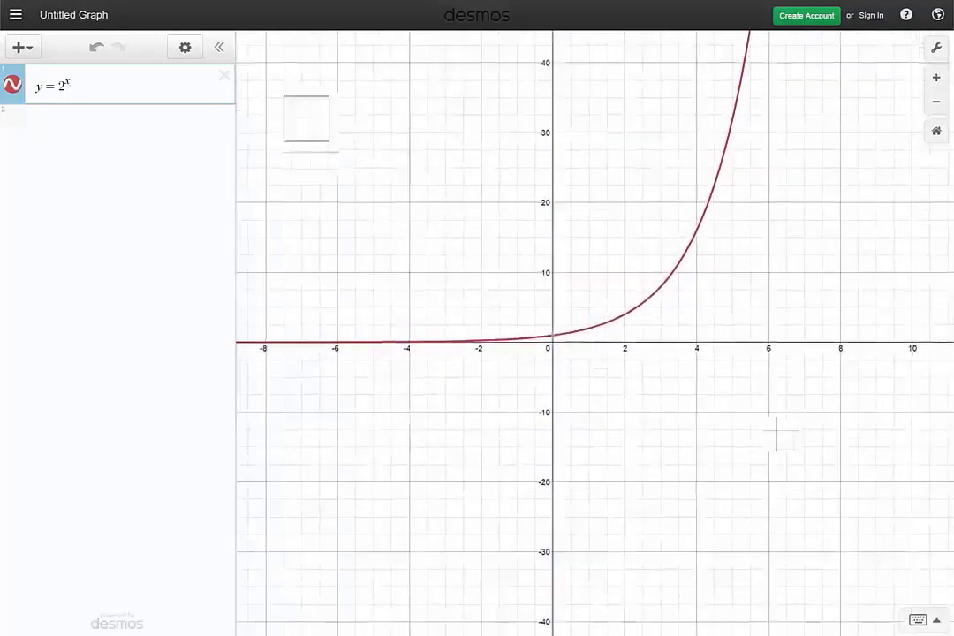
pyautogui.scroll(5, 525, 348)
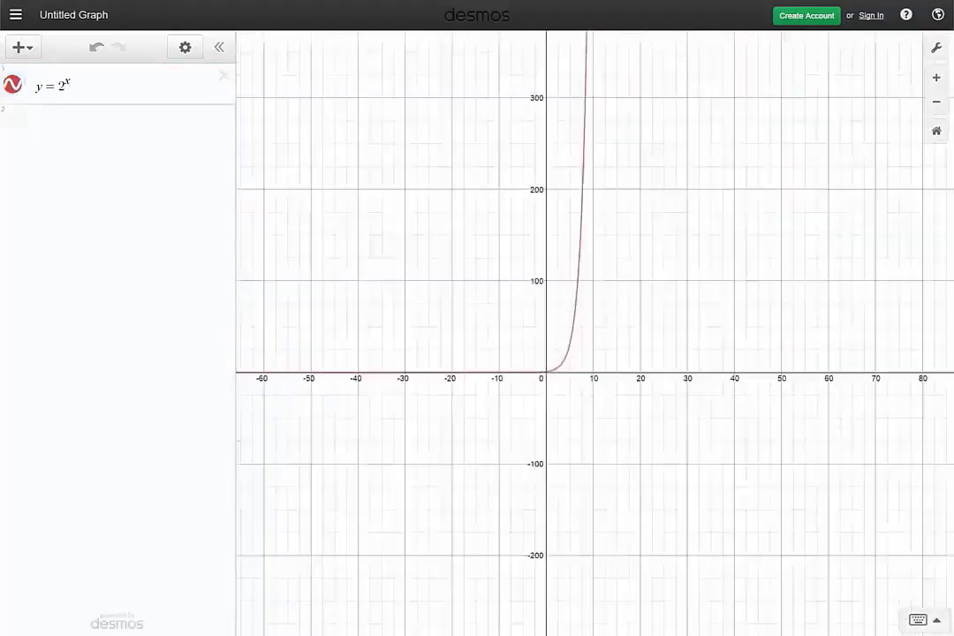
pyautogui.moveTo(618, 398); pyautogui.dragTo(625, 279)
pyautogui.scroll(3, 584, 413)
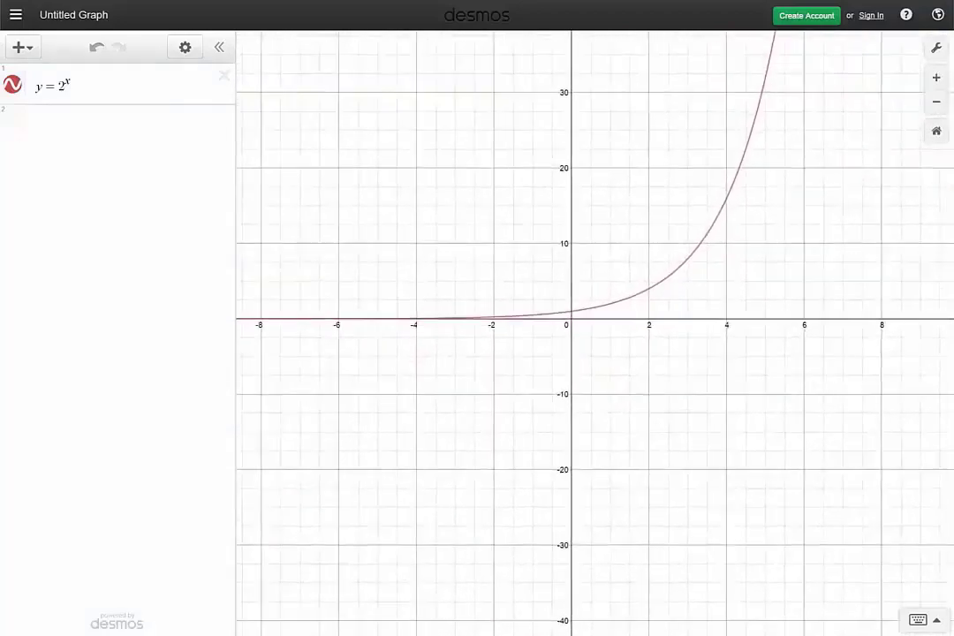
pyautogui.scroll(3, 647, 254)
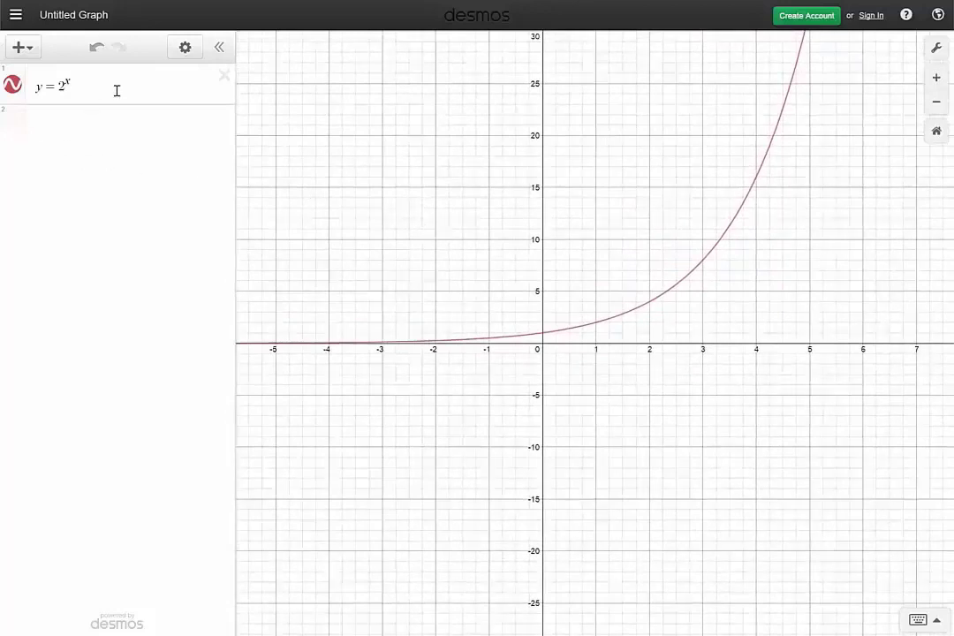
# - Add y = 3^x on line 2 and y = 10^x on line 3 below y = 2^x
pyautogui.click(74, 132)
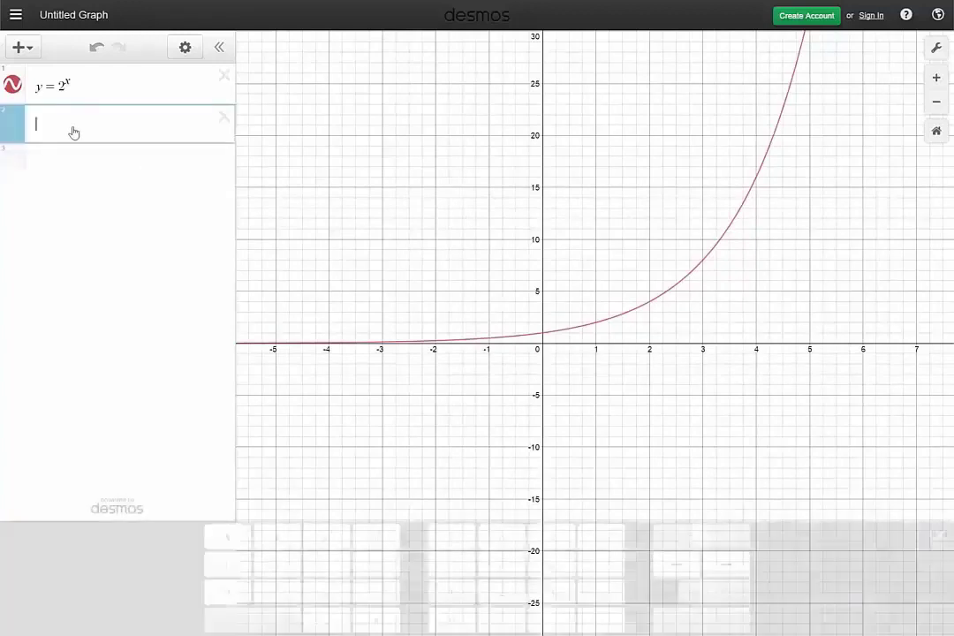
pyautogui.write('y = ')
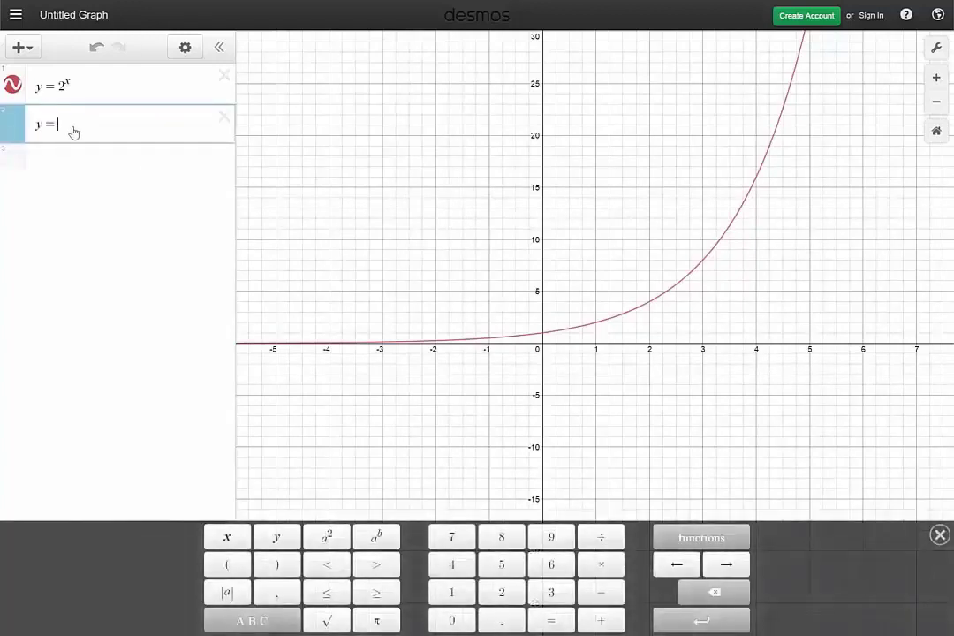
pyautogui.write('3')
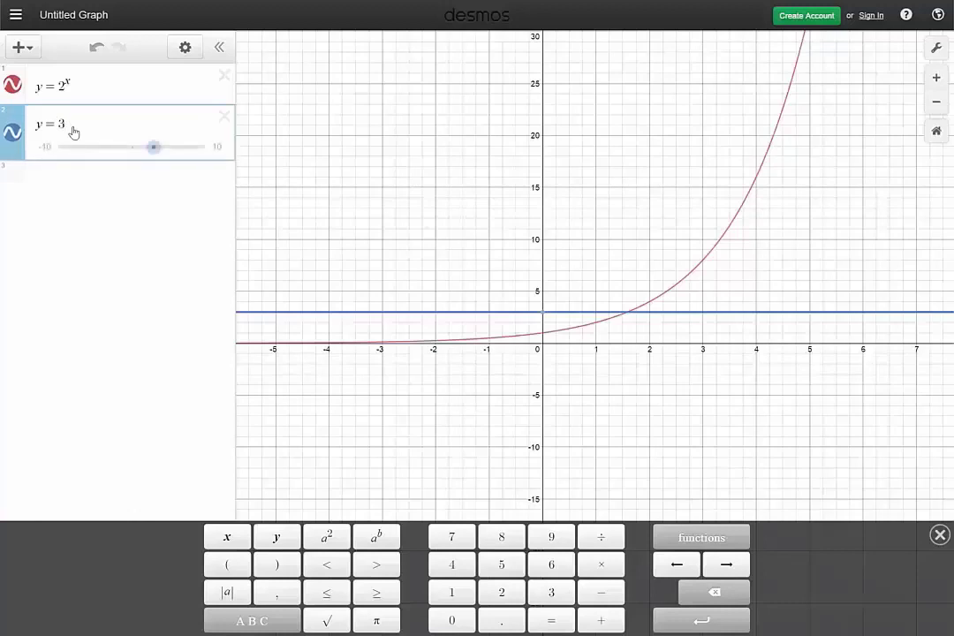
pyautogui.write('^x')
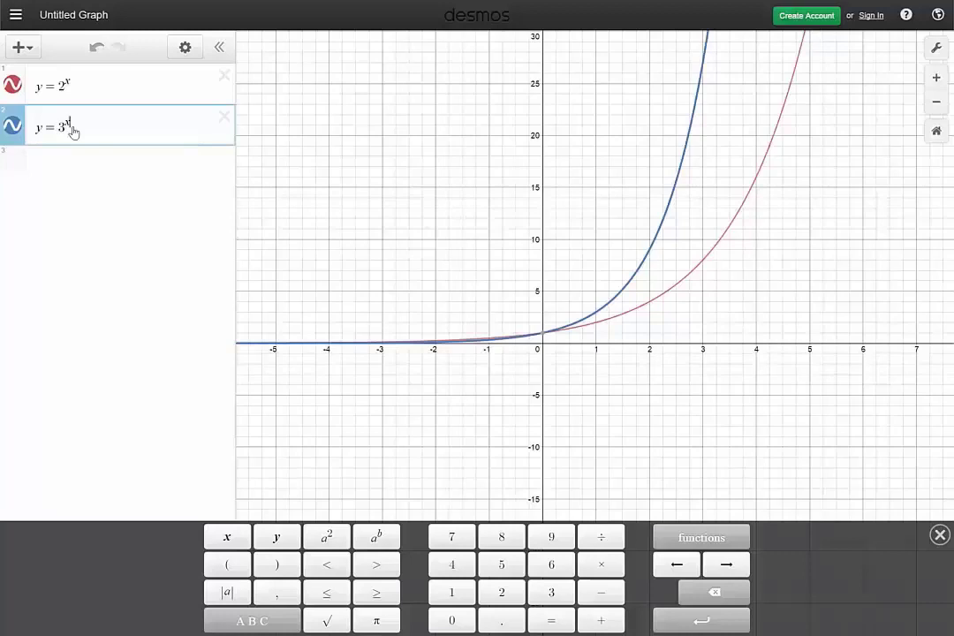
pyautogui.press('Return')
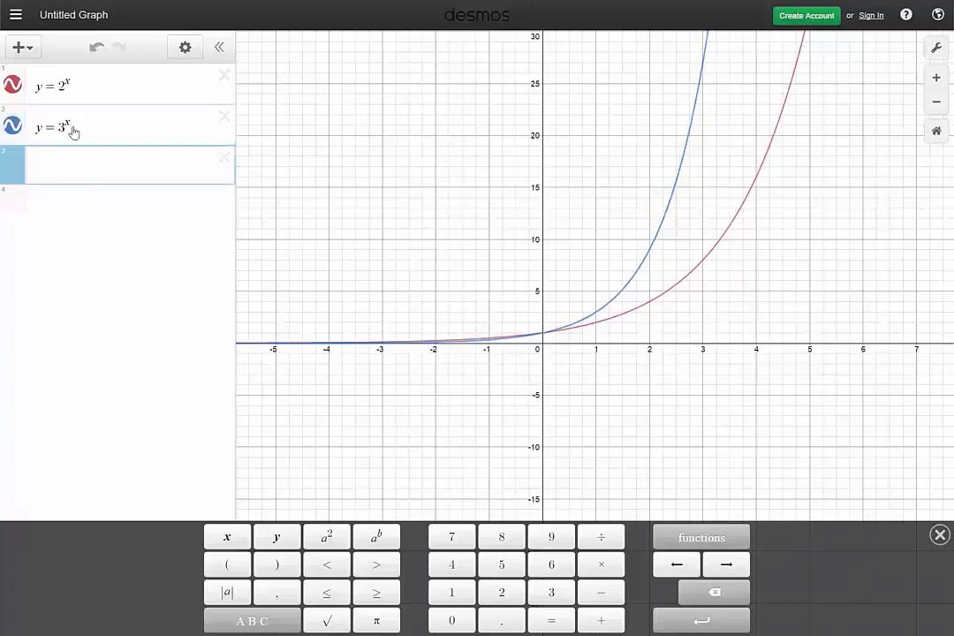
pyautogui.write('y=10')
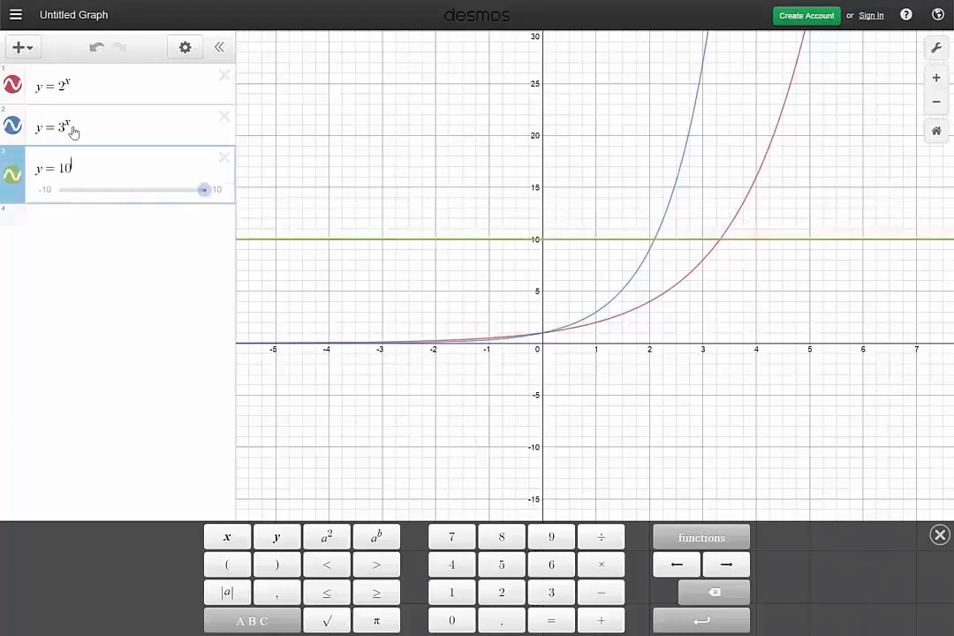
pyautogui.write('^x')
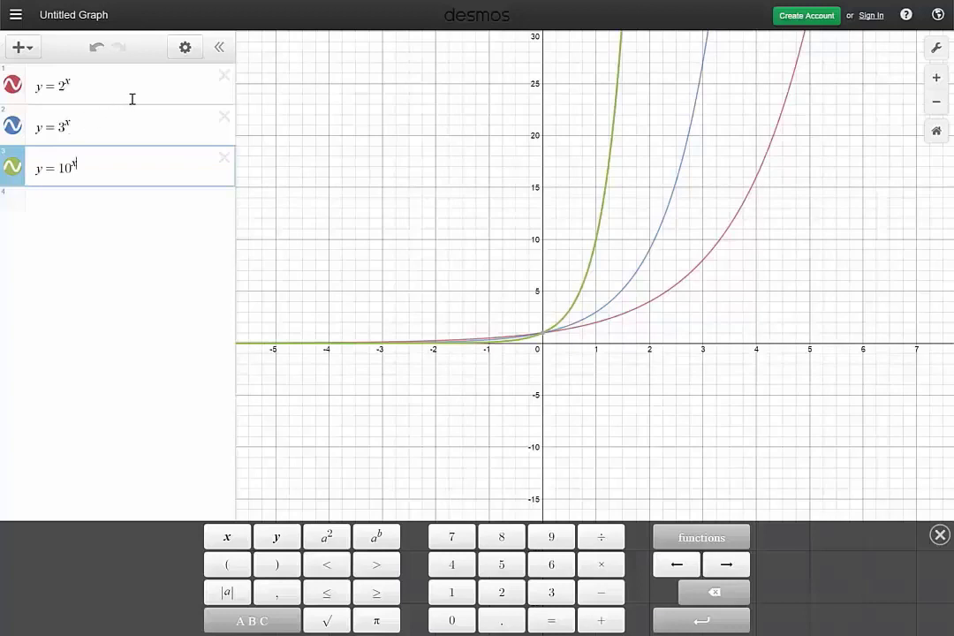
# - Delete the y = 3^x and y = 10^x equations and enter y = (1/2)^x on line 2
pyautogui.click(224, 119)
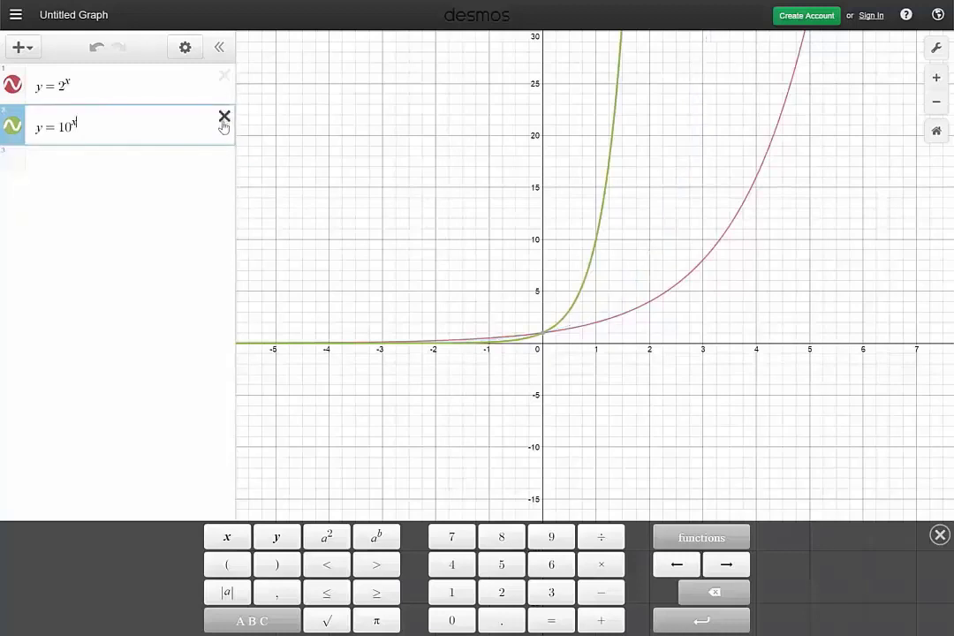
pyautogui.click(224, 119)
pyautogui.click(62, 125)
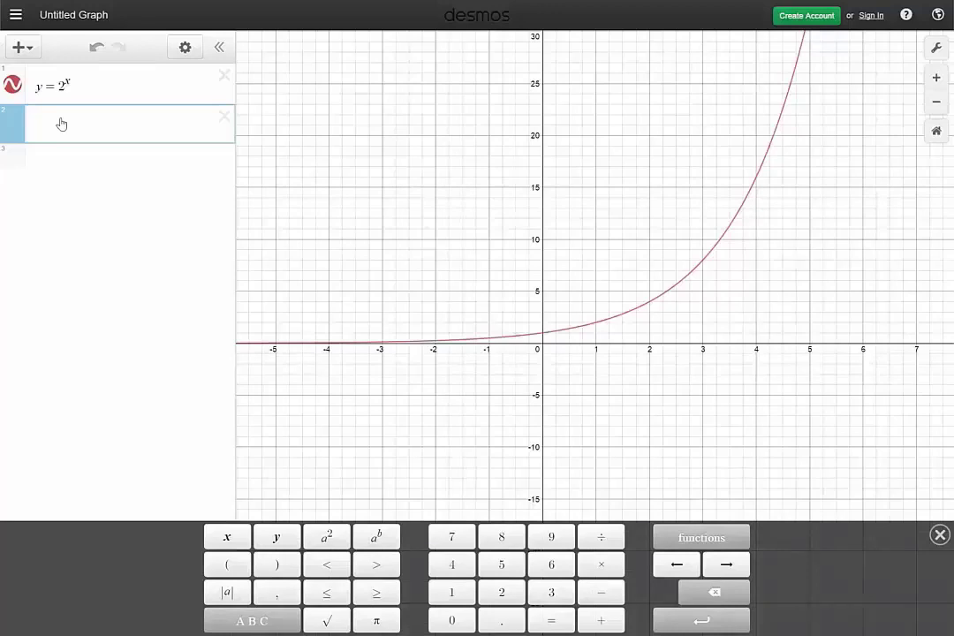
pyautogui.write('y=(1/2')
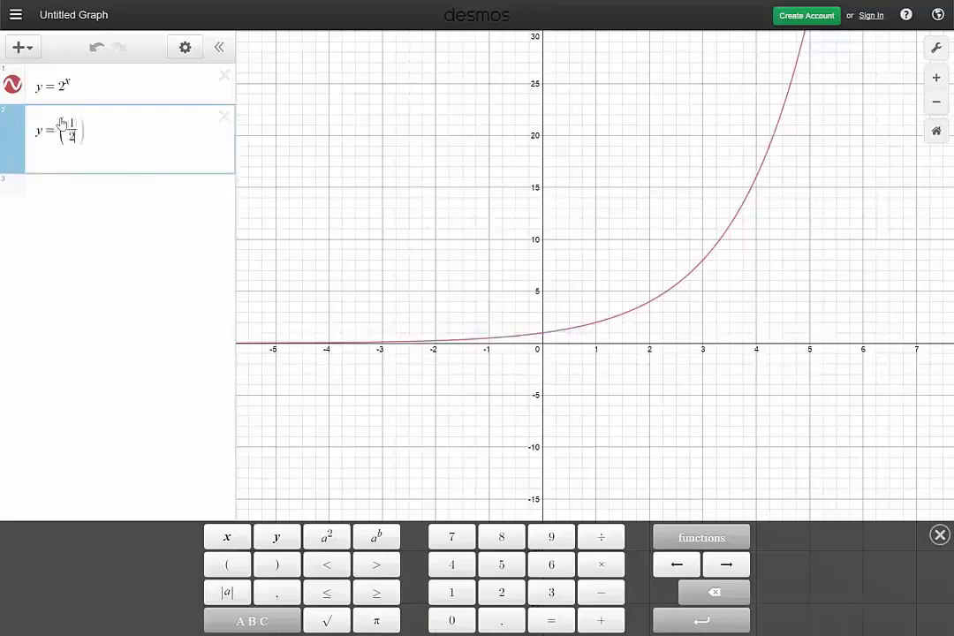
pyautogui.write(')')
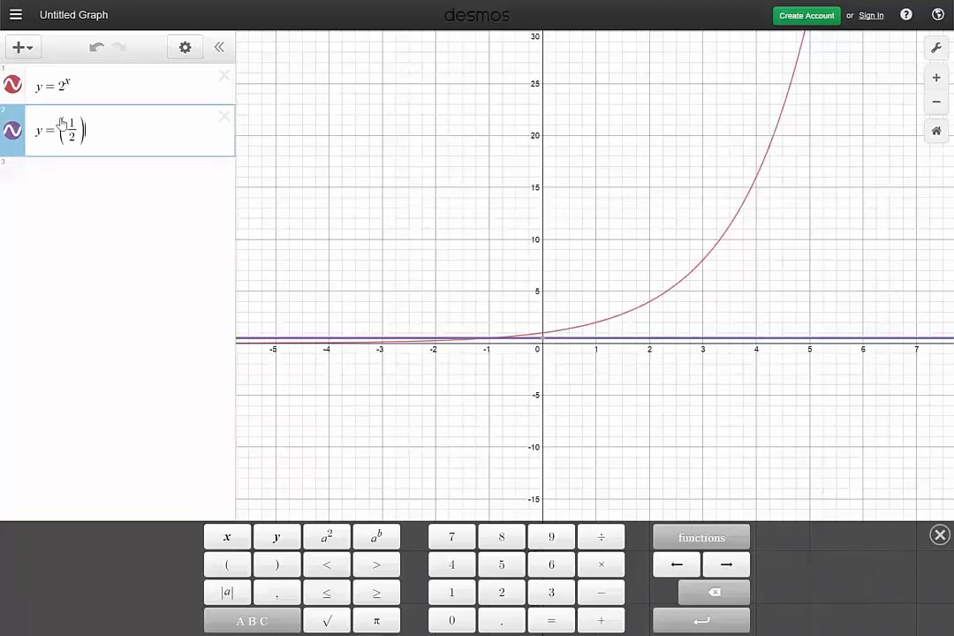
pyautogui.write('^x')
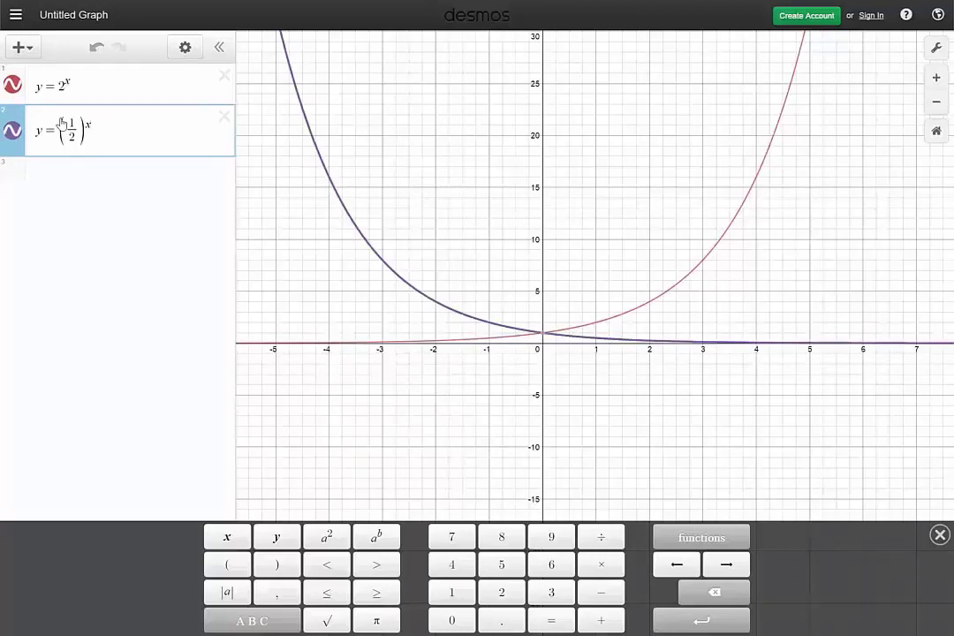
# - Hide the on-screen keypad to give the graph more room
pyautogui.click(940, 535)
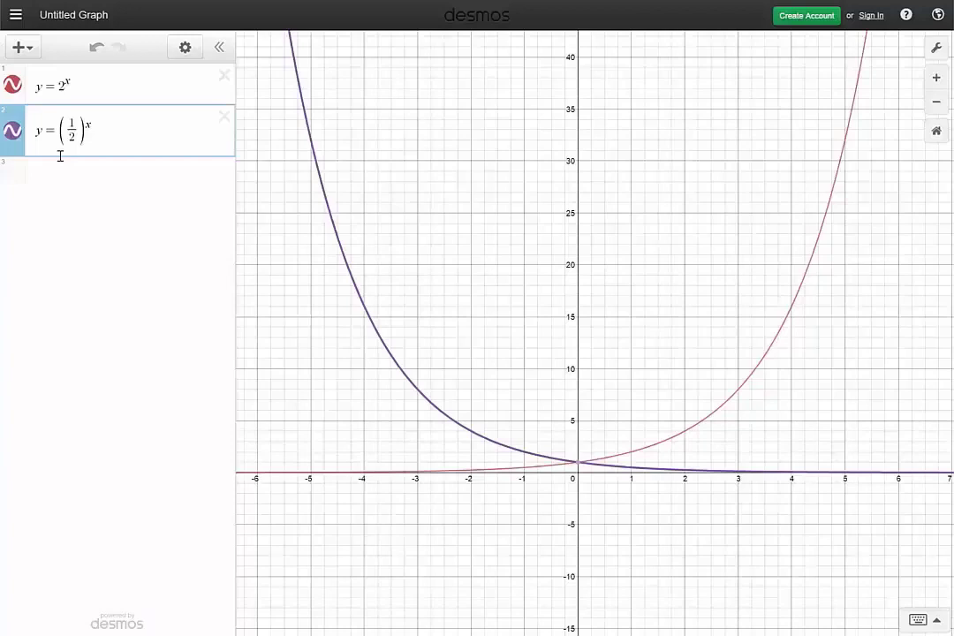
# - Swap y = (1/2)^x for y = −(2^x) and pan the view to show it below the x-axis
pyautogui.click(224, 119)
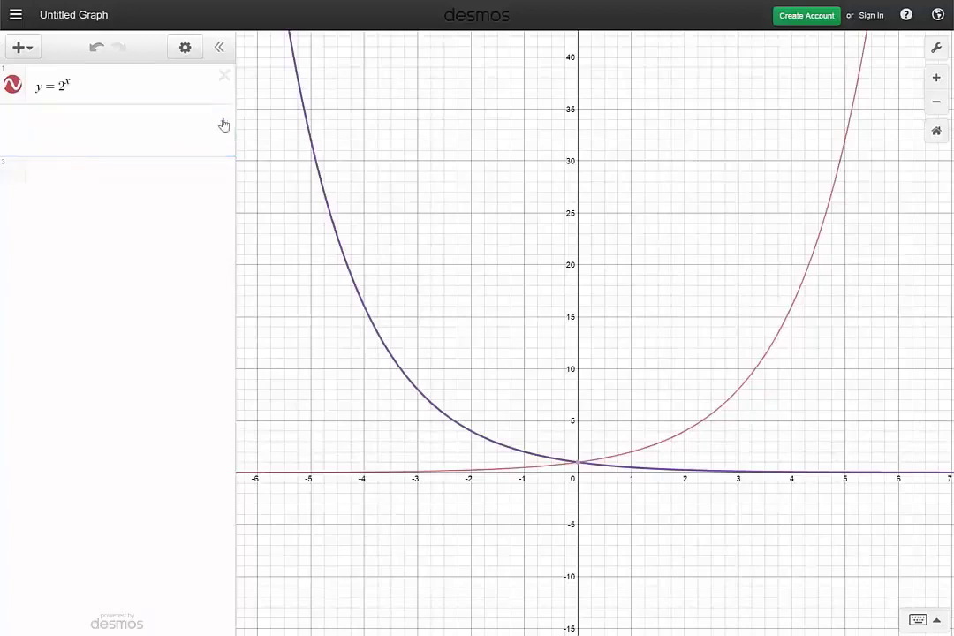
pyautogui.click(51, 133)
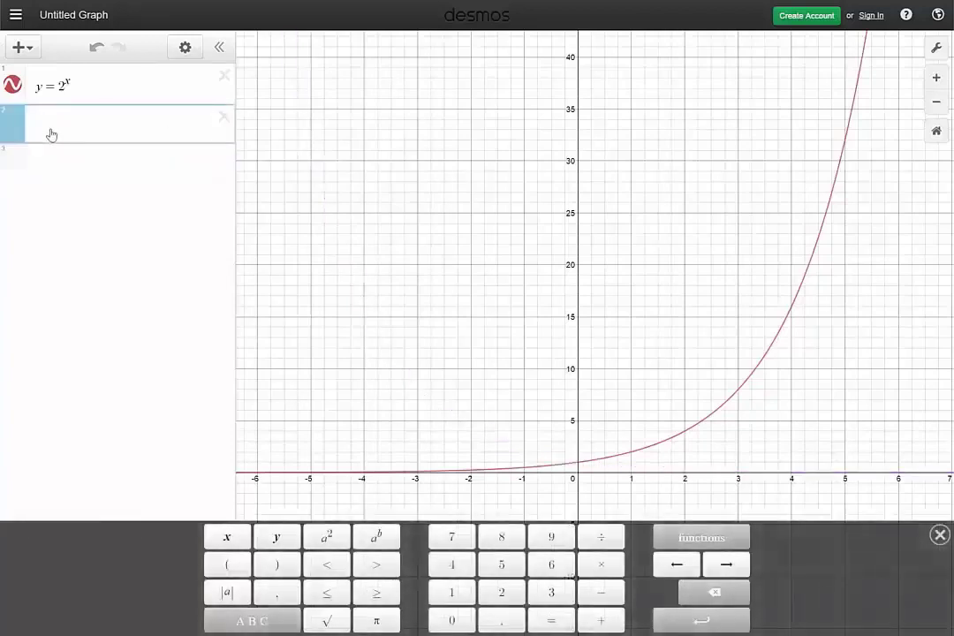
pyautogui.write('y=')
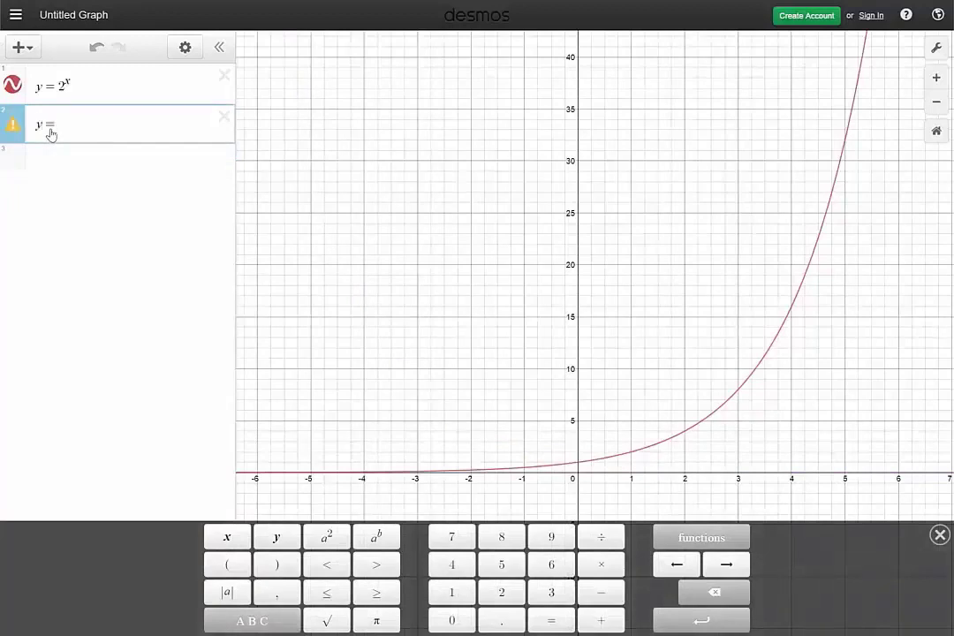
pyautogui.write('-2')
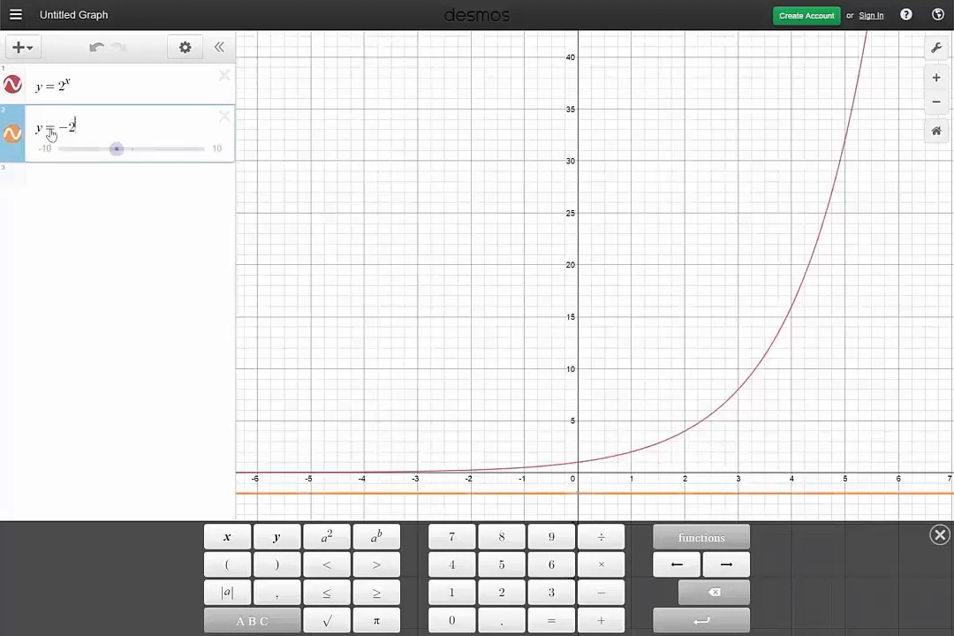
pyautogui.write('^x')
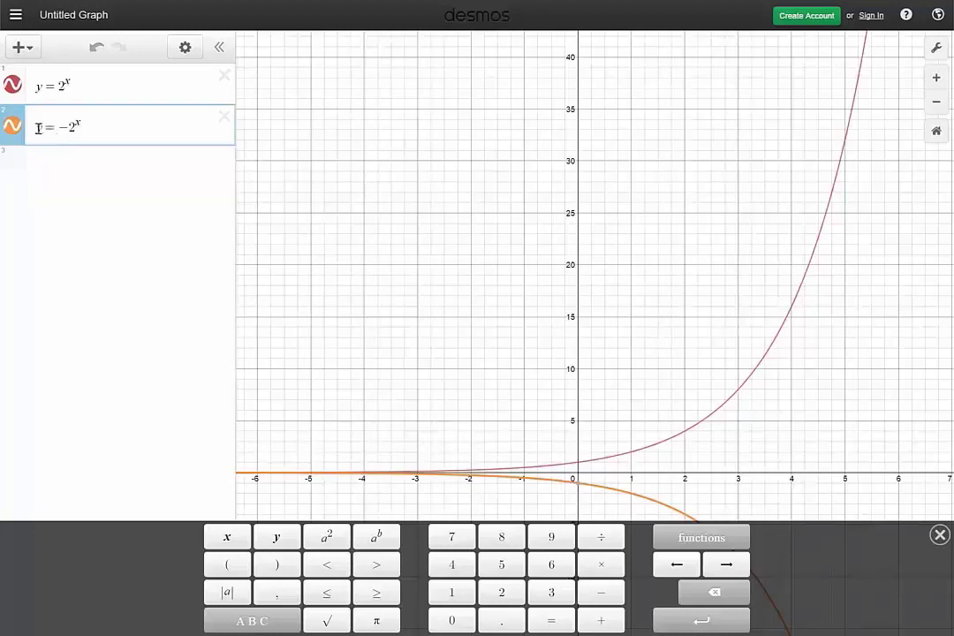
pyautogui.write('(')
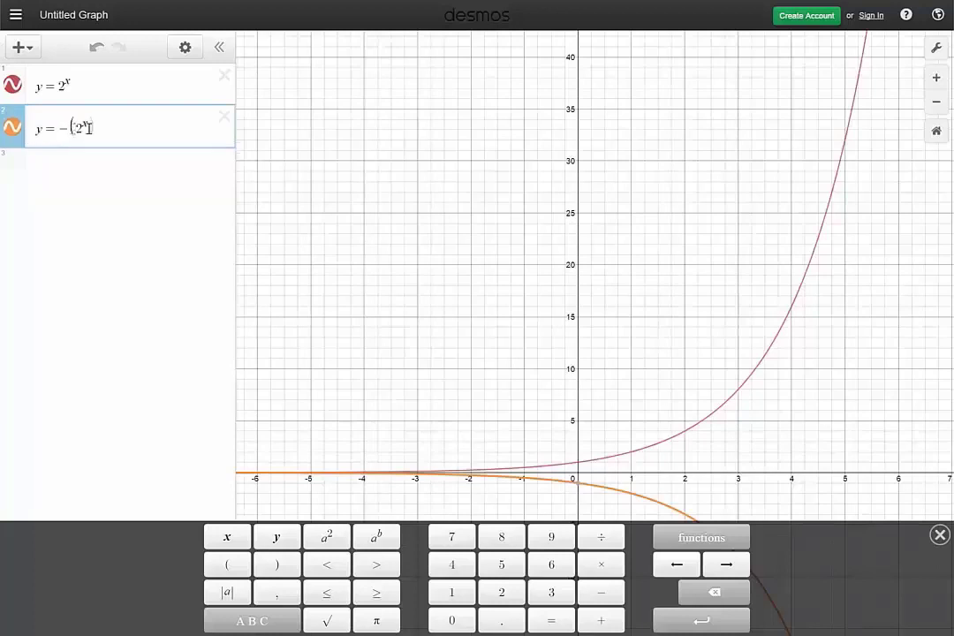
pyautogui.click(103, 185)
pyautogui.moveTo(619, 482); pyautogui.dragTo(619, 357)
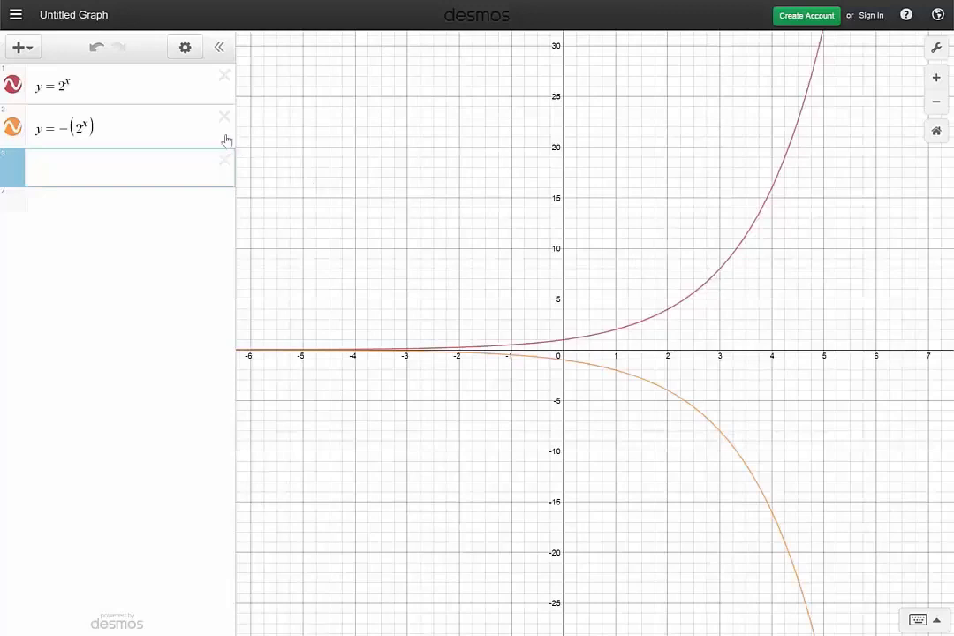
# - Enter y = 5(2^x) as the third equation, closing its parentheses
pyautogui.click(39, 171)
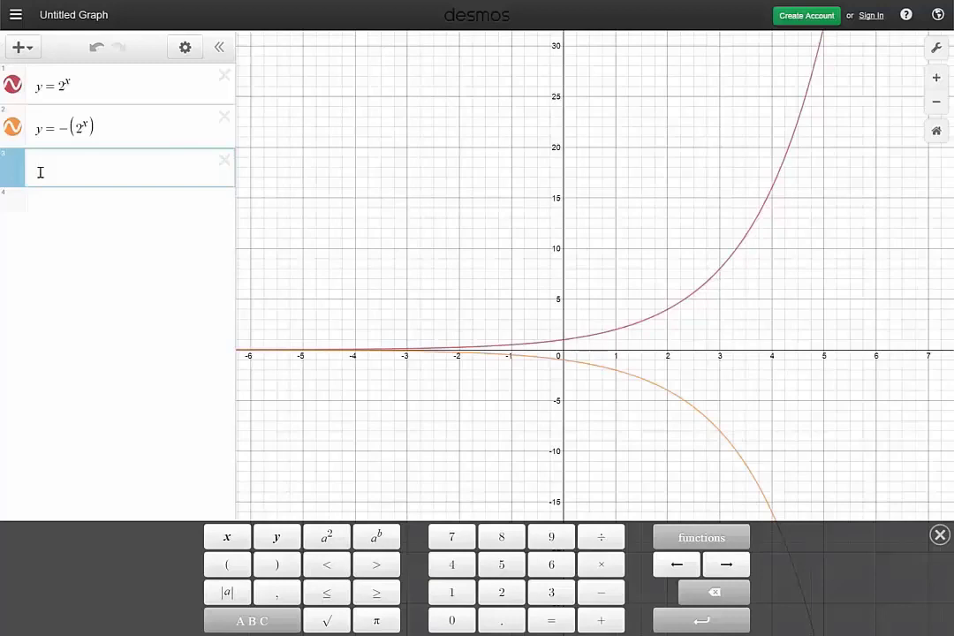
pyautogui.write('y=5(')
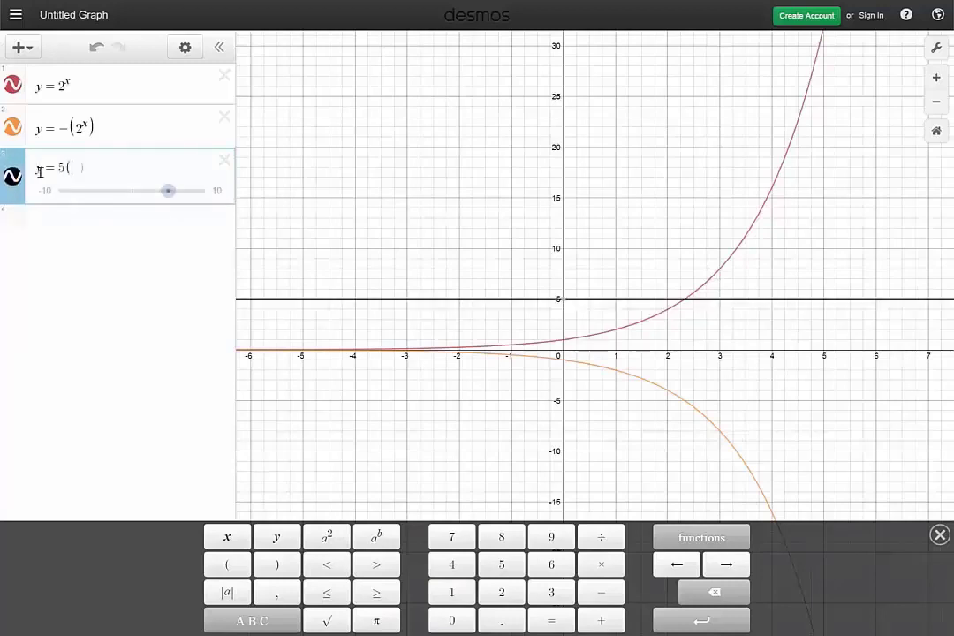
pyautogui.write('2^x')
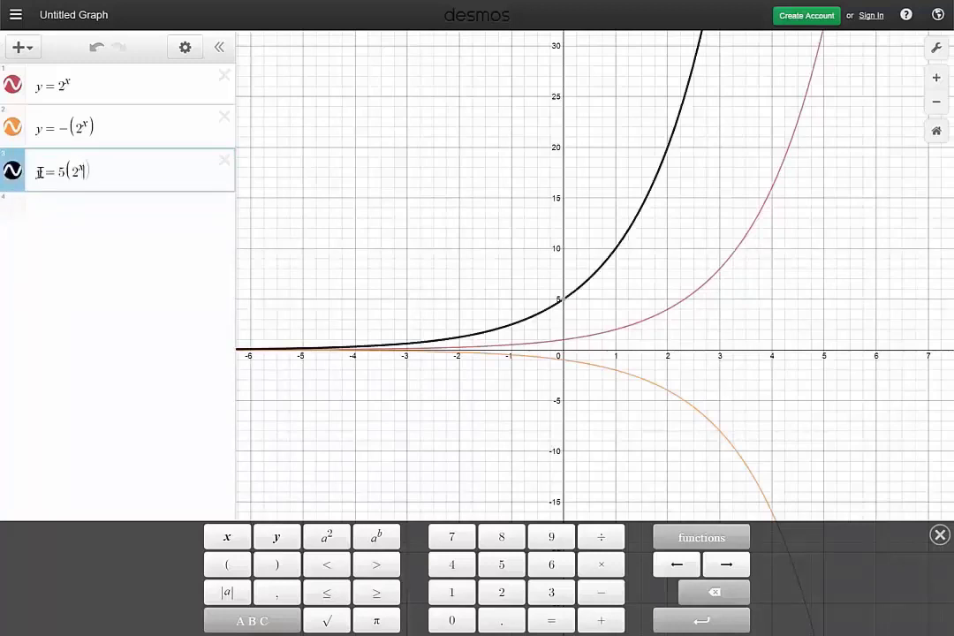
pyautogui.press('Right')
pyautogui.press('Right')
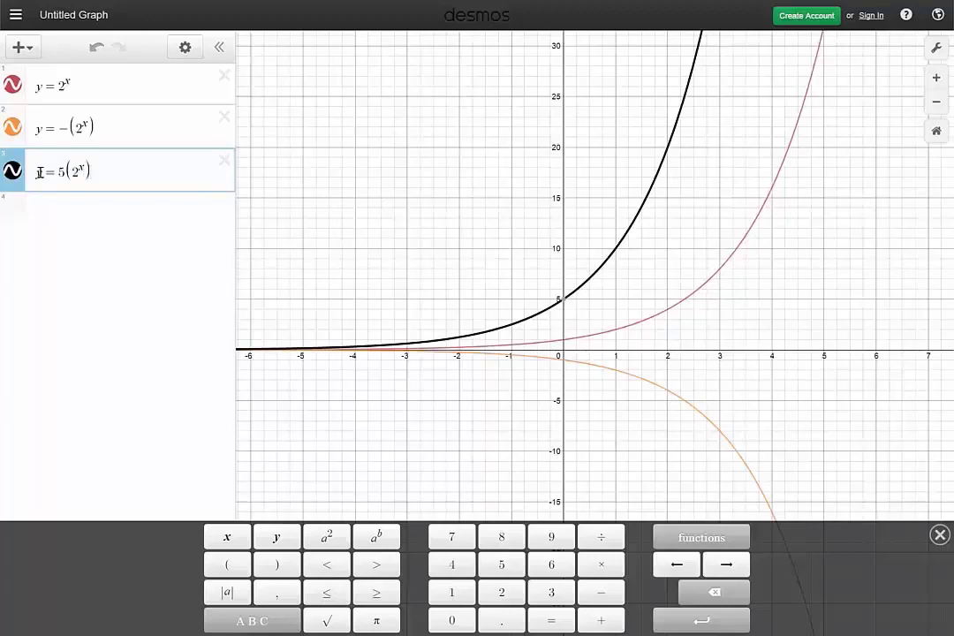